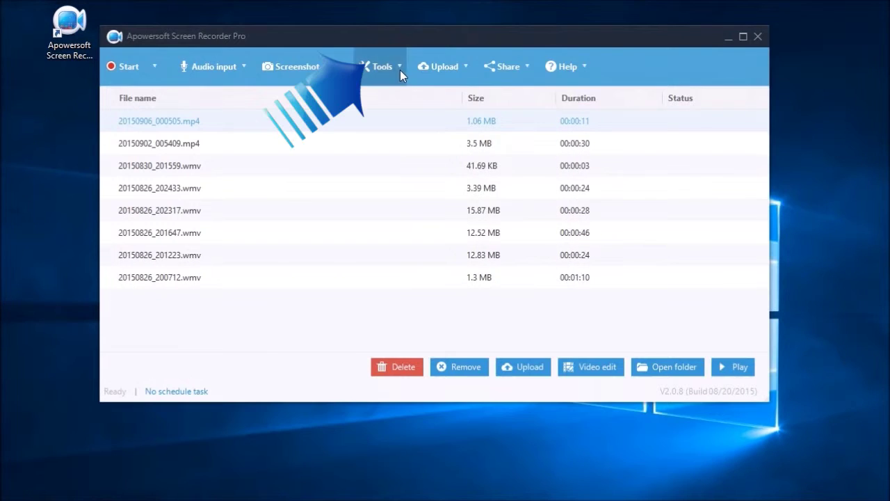
- Inspect the pause/resume recording hotkey and its key list in the recorder's options
left_click(400, 69)
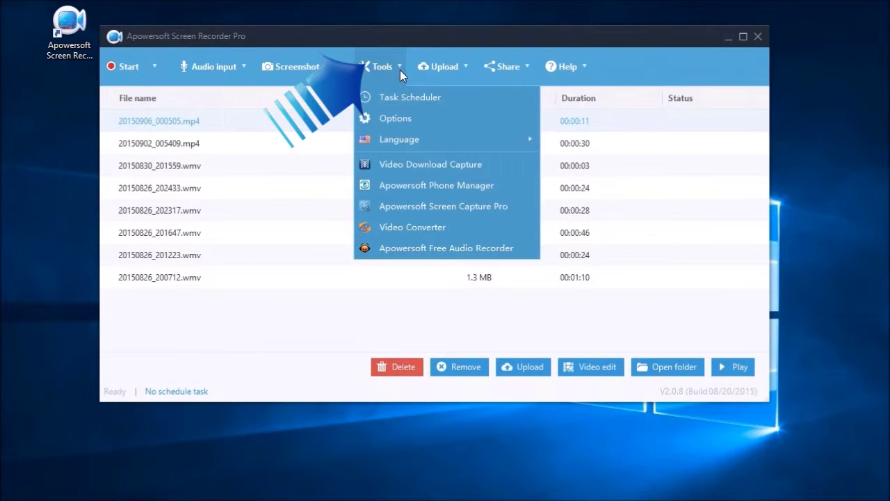
left_click(436, 119)
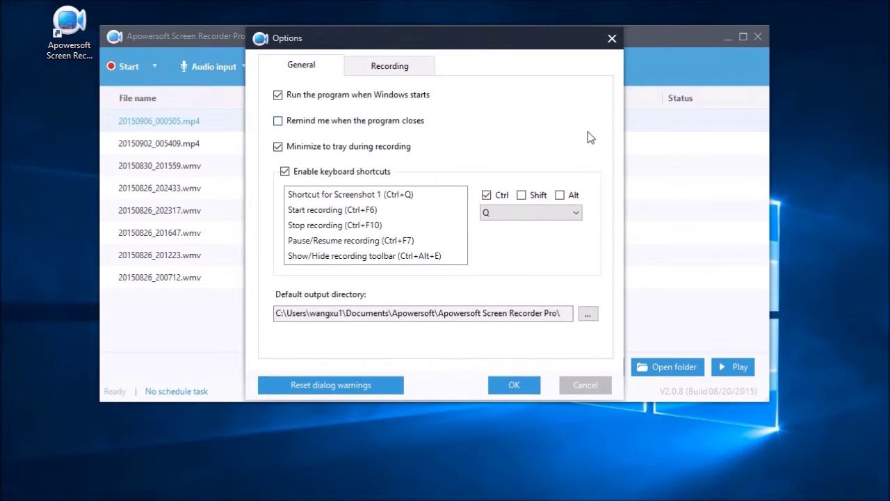
left_click(402, 241)
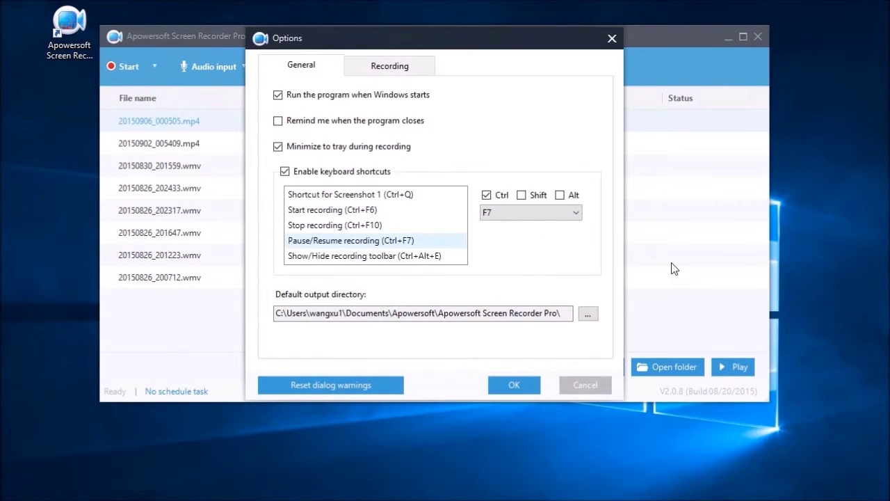
left_click(576, 215)
left_click_drag(577, 331, 576, 254)
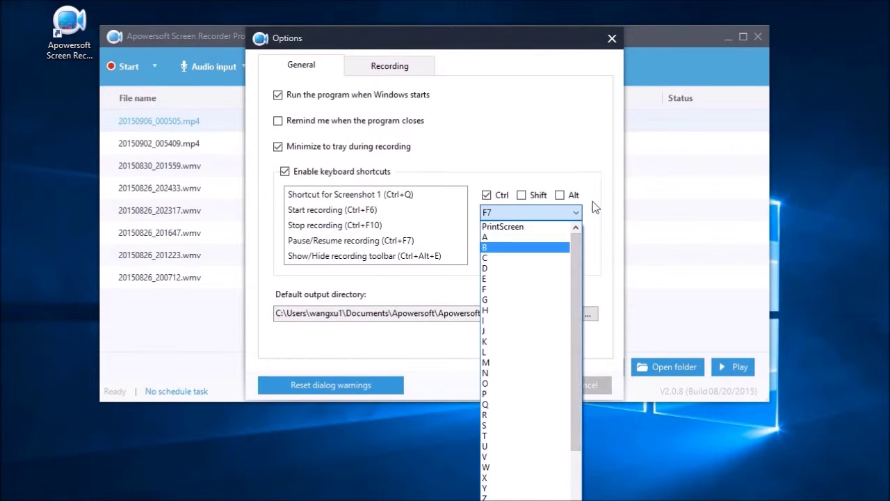
- Keep MP4 as the video format, review the advanced video settings, and close the options
left_click(390, 65)
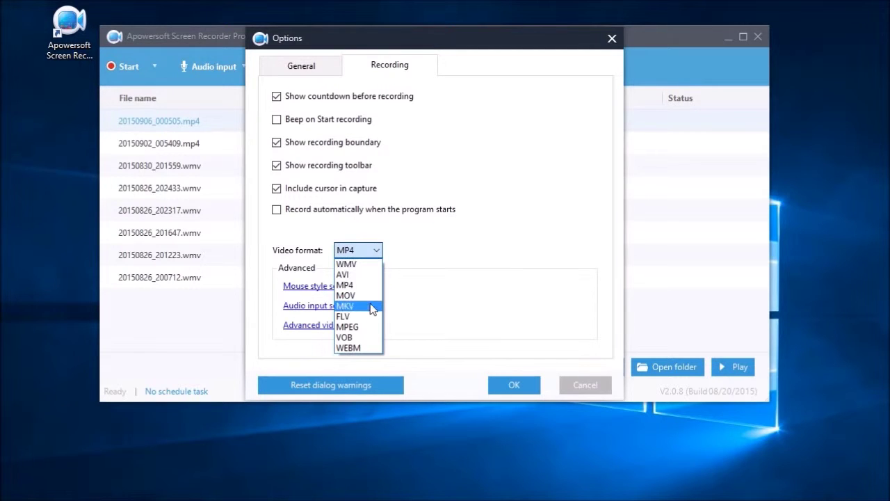
left_click(295, 300)
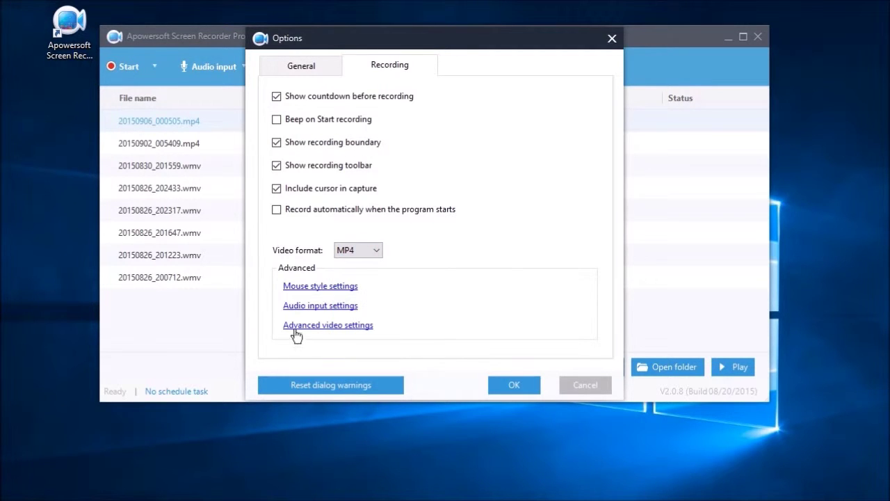
left_click(334, 325)
left_click(498, 338)
left_click(506, 386)
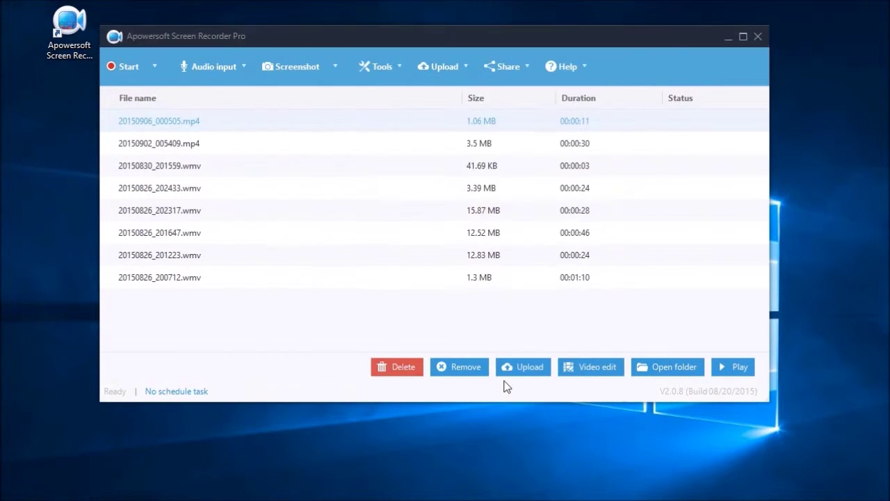
- Set the audio input to System sound only and show the Start recording choices
left_click(245, 69)
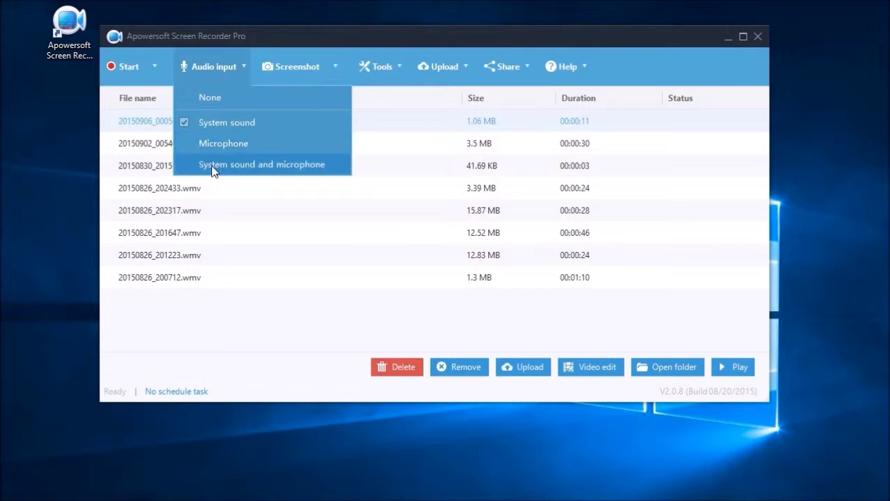
left_click(325, 125)
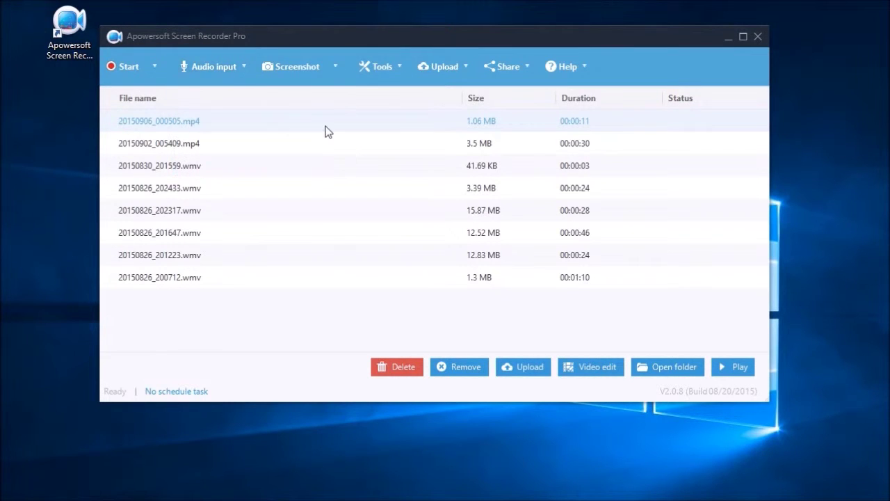
left_click(152, 67)
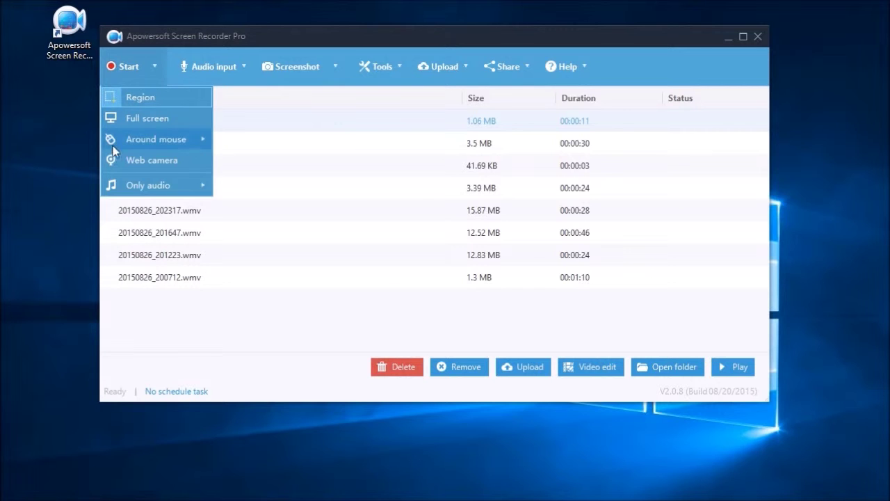
mouse_move(179, 190)
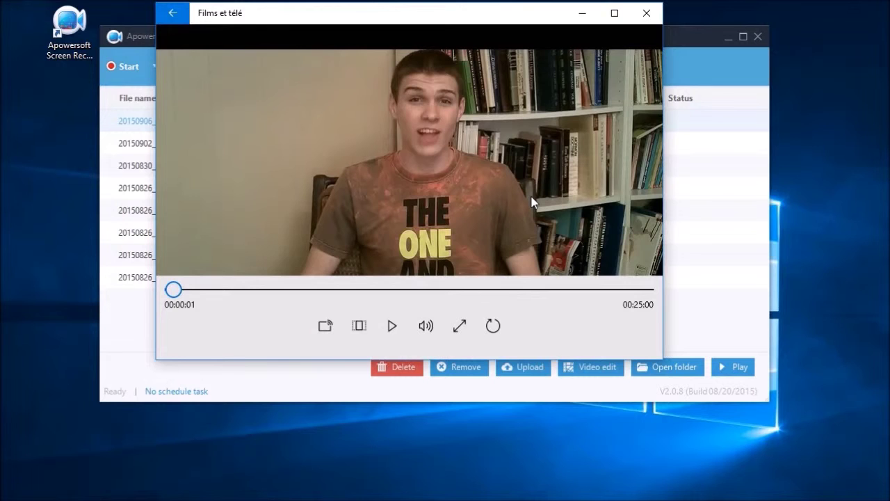
- Start a Region recording outlining the player's 602 x 314 video picture, dismissing the hotkey notice
left_click(149, 43)
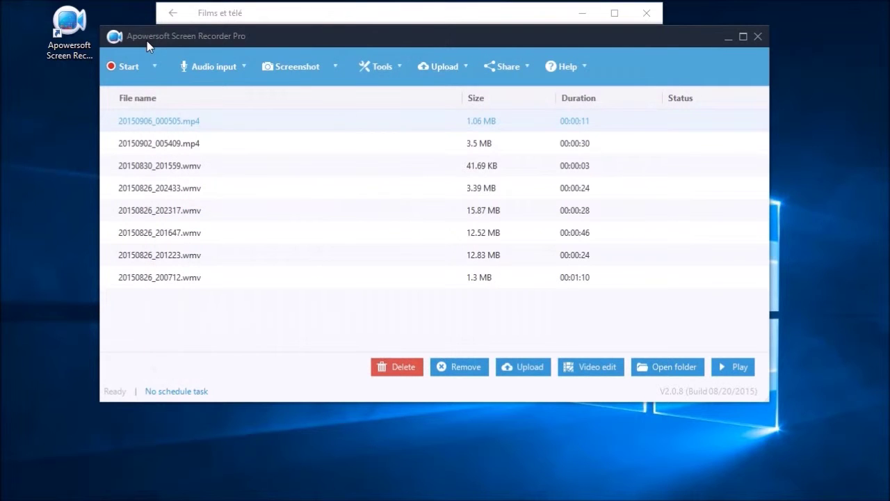
left_click(155, 66)
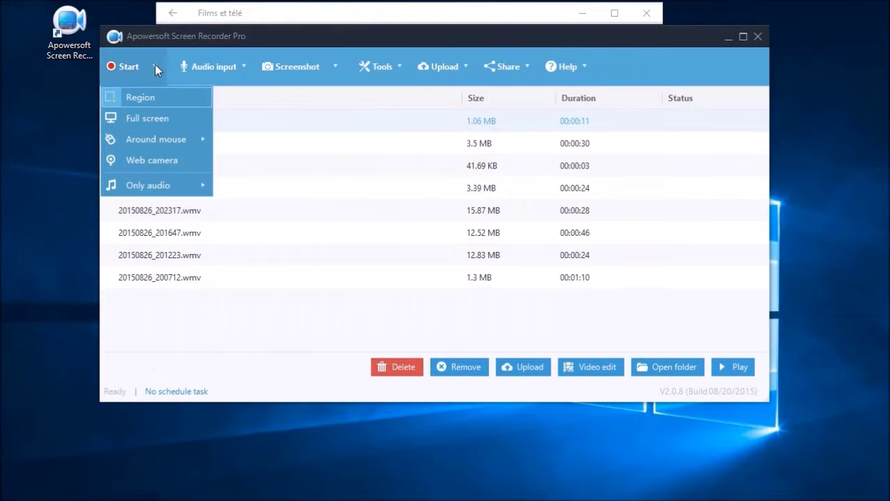
left_click(150, 98)
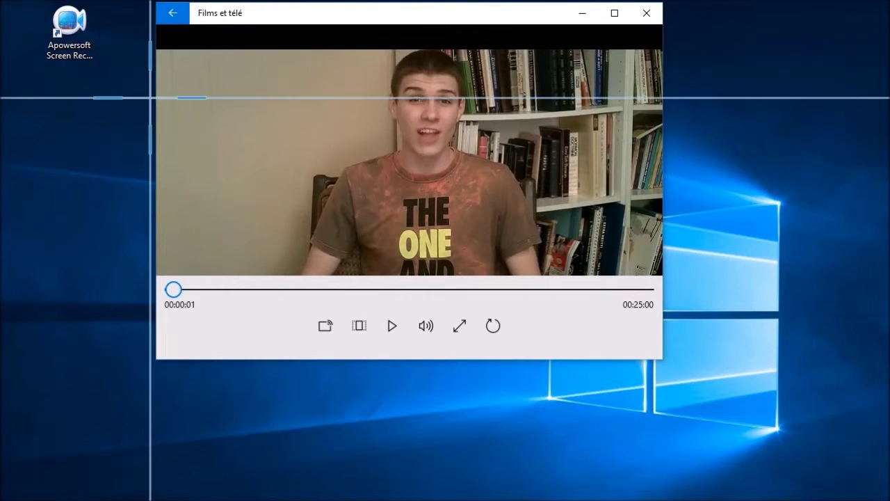
left_click_drag(155, 49, 659, 271)
left_click(566, 312)
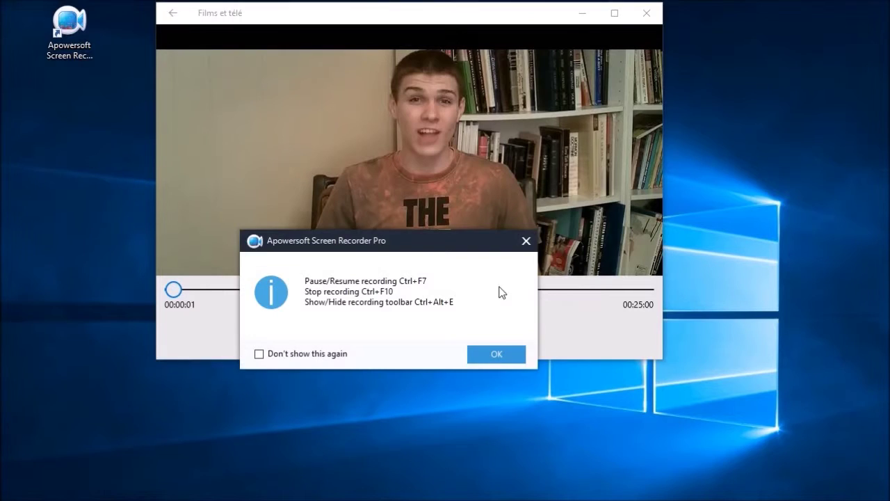
left_click(484, 354)
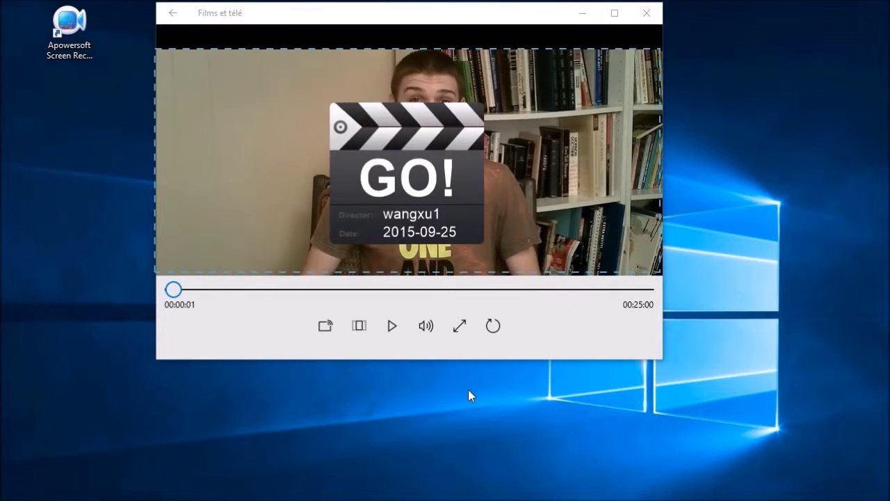
- Play the video and circle the kitten with a medium-thickness red ellipse annotation
left_click_drag(592, 316, 687, 296)
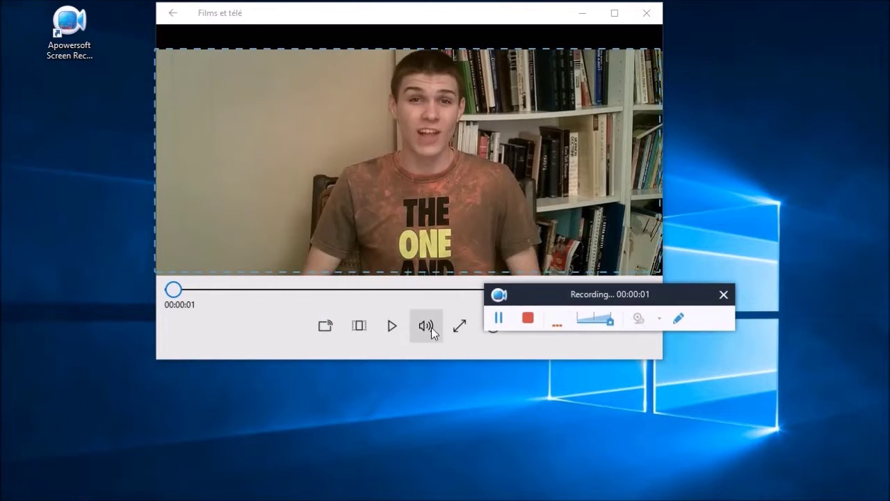
left_click(395, 324)
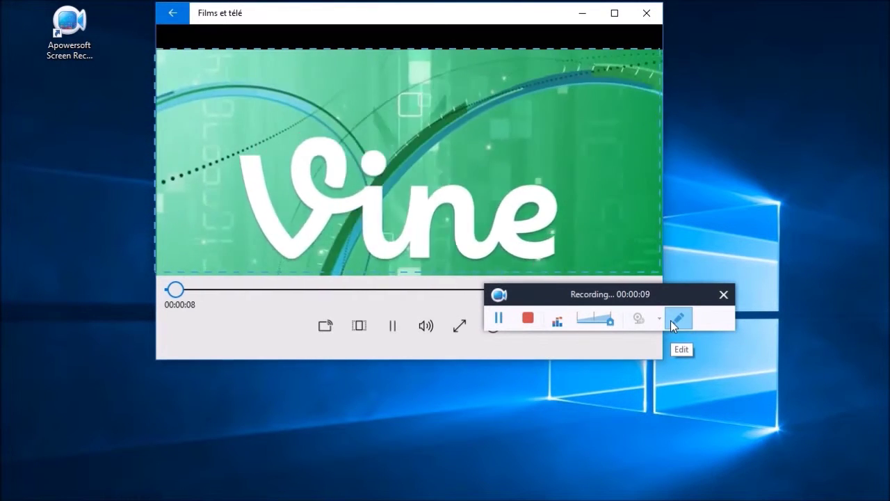
left_click(671, 320)
left_click(521, 356)
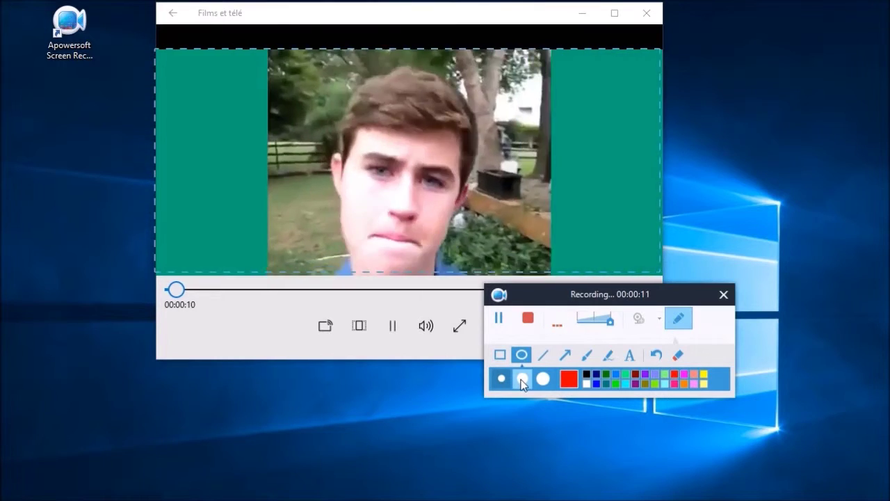
left_click(522, 378)
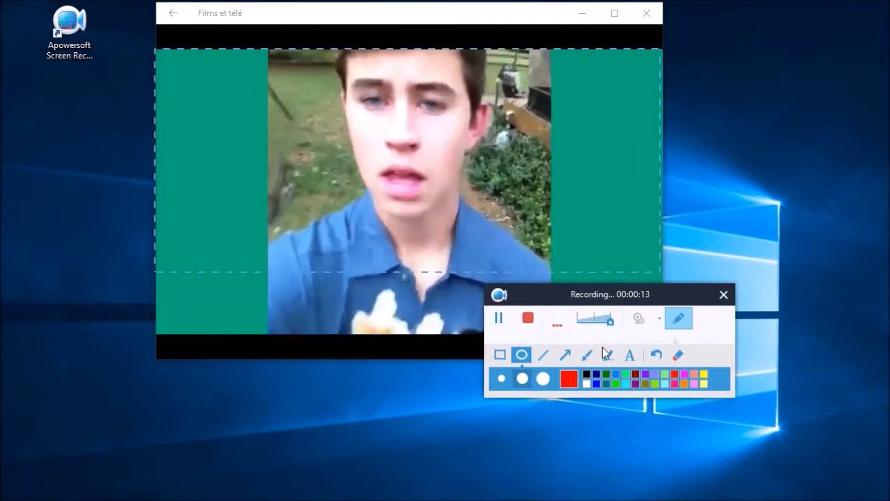
mouse_move(294, 102)
left_mouse_down()
mouse_move(375, 186)
mouse_move(423, 217)
left_mouse_up()
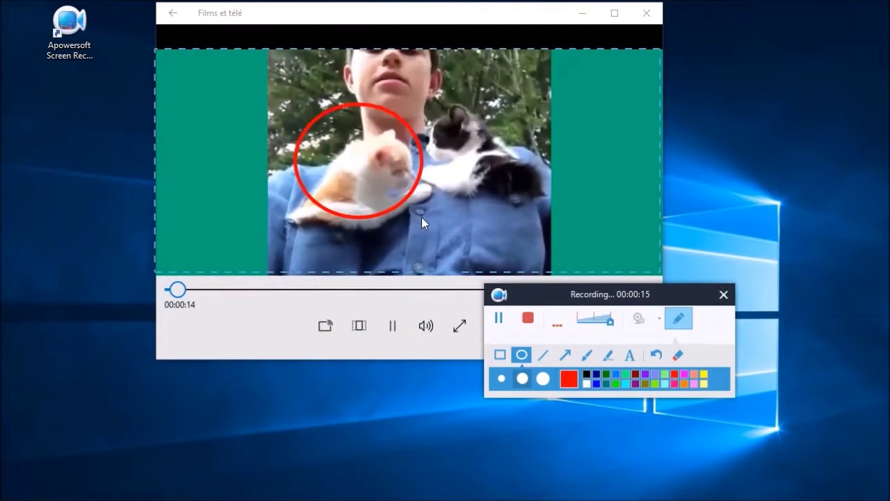
- Clear the circle, draw a red arrow into the video, then clear it and hide the tools
left_click(678, 354)
left_click(564, 356)
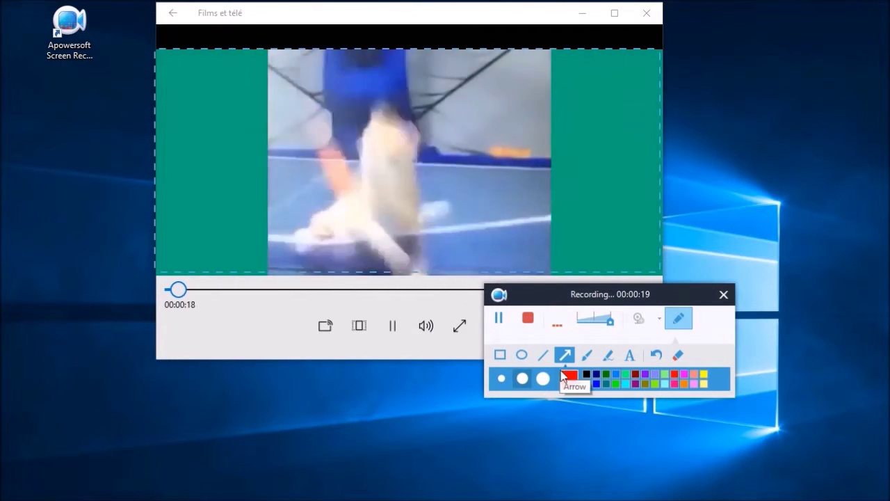
left_click_drag(575, 256, 534, 244)
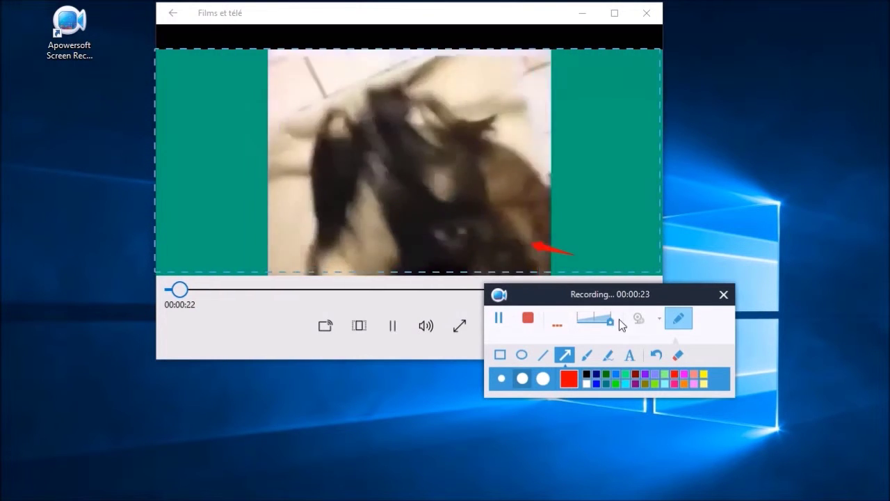
left_click(681, 356)
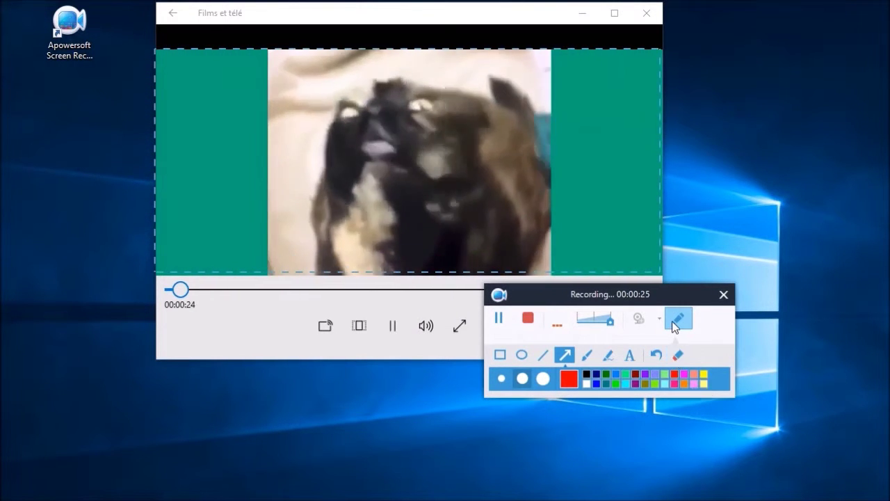
left_click(673, 320)
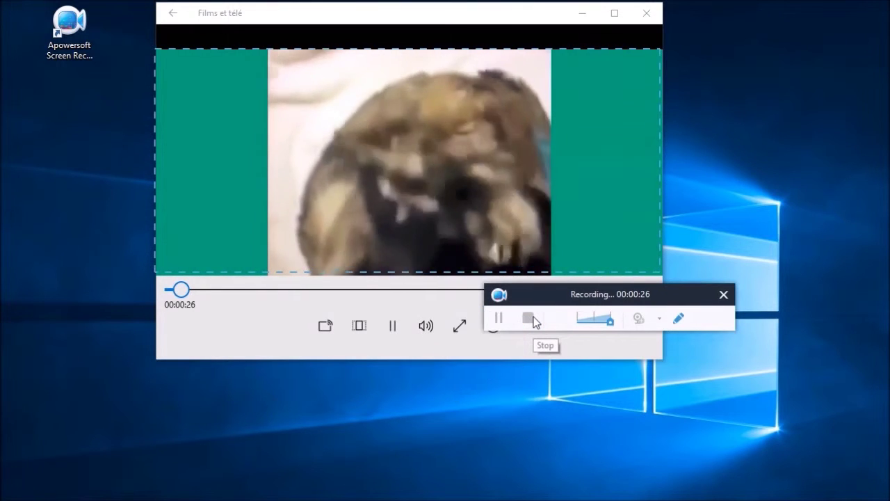
- Stop recording, close Films et télé, and play back the new 20150925_150242.mp4 clip
left_click(528, 318)
left_click(644, 14)
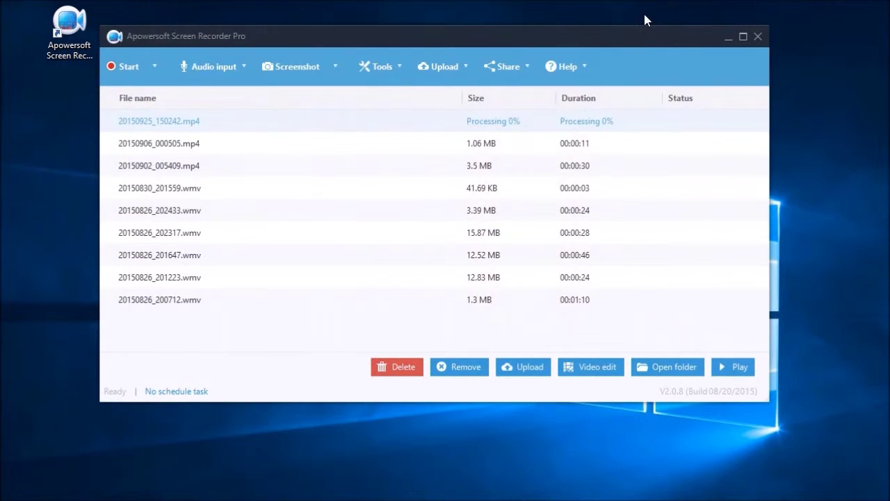
right_click(338, 121)
left_click(387, 136)
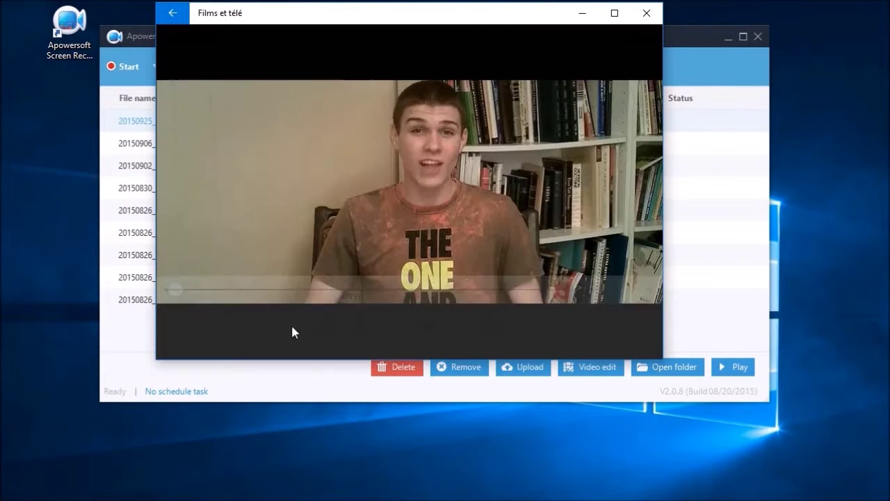
- Skip through the recording to 0:06 and then to about 0:12
left_click(282, 289)
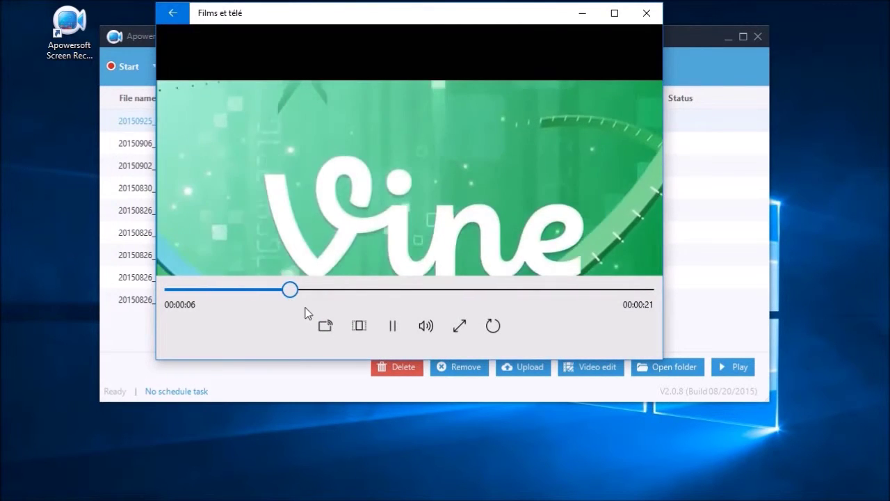
left_click(399, 290)
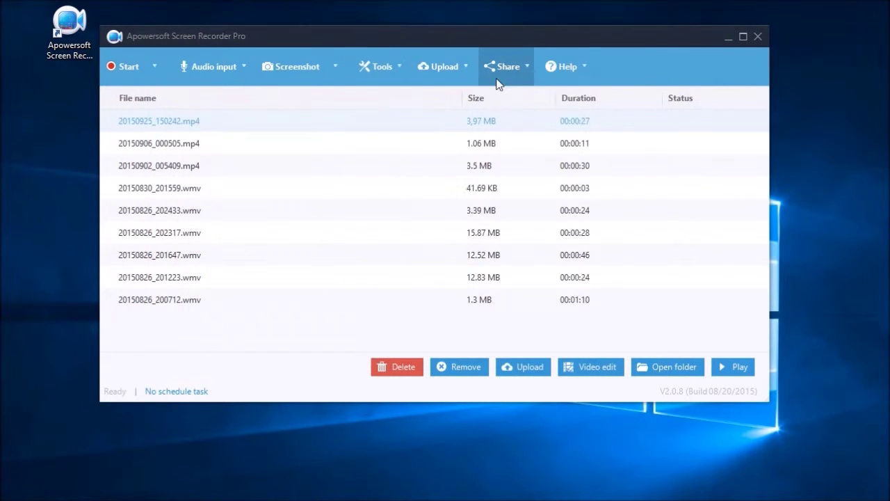
left_click(468, 69)
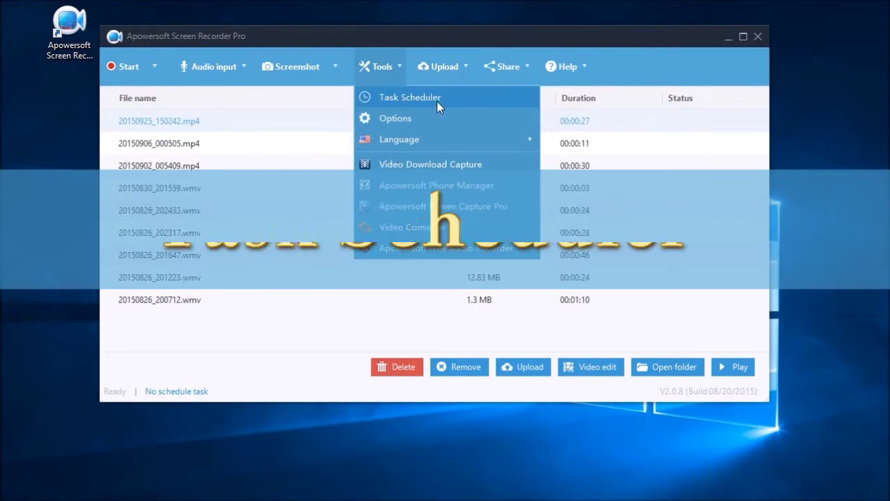
- Create a scheduled task recording an 820 x 492 custom area, repeated 5 times
left_click(439, 100)
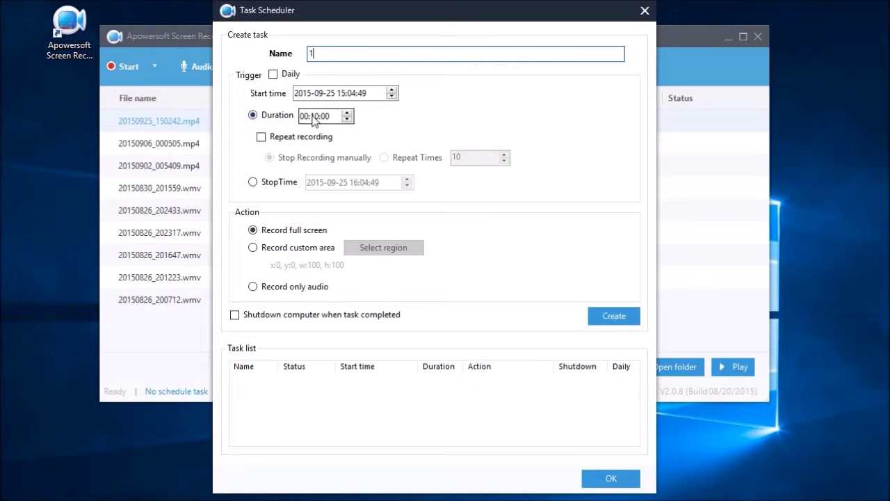
left_click(288, 137)
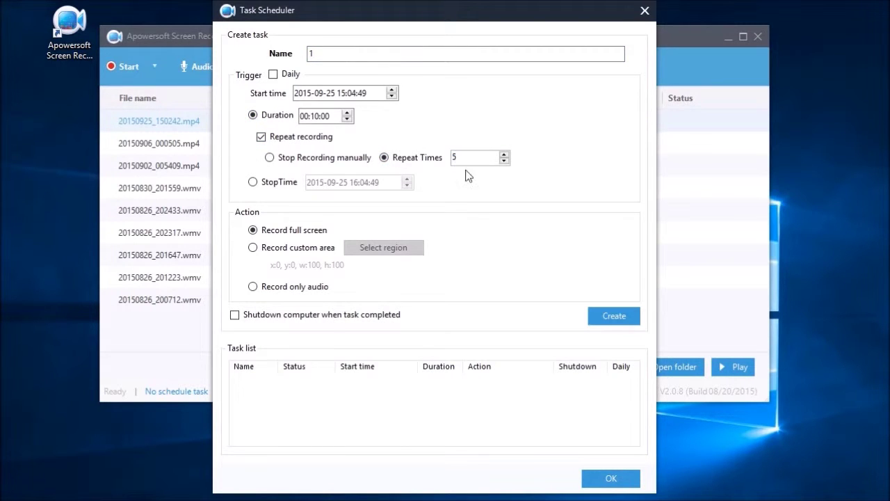
left_click(322, 250)
left_click(363, 249)
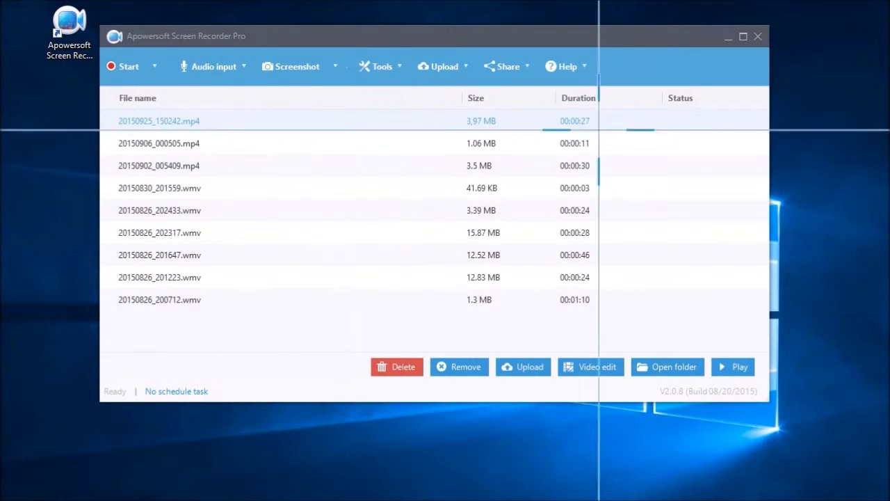
left_click_drag(74, 75, 651, 421)
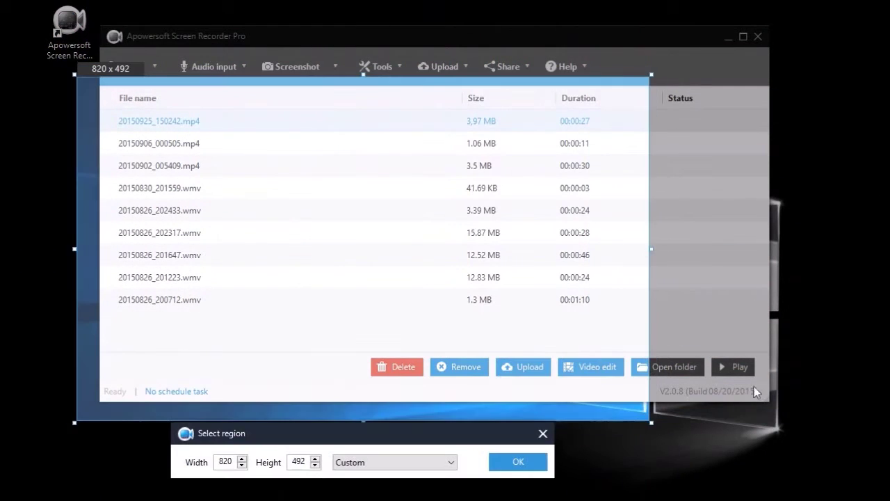
left_click(518, 464)
left_click(589, 316)
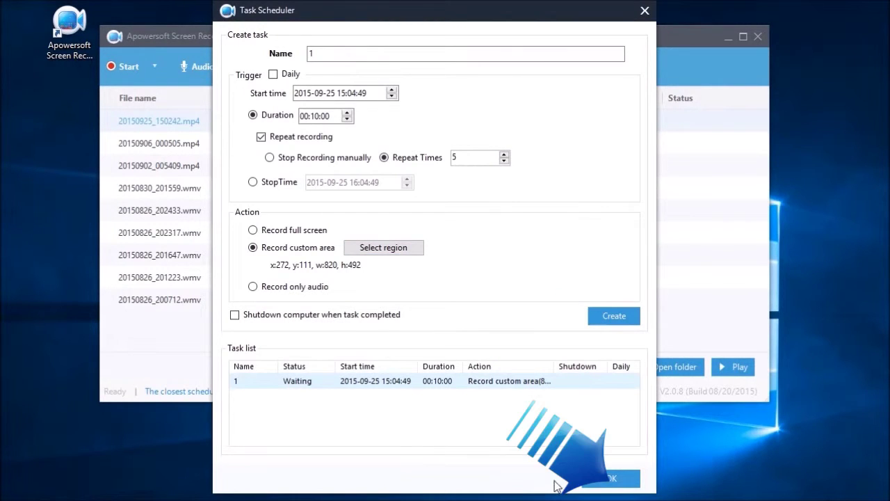
left_click(603, 479)
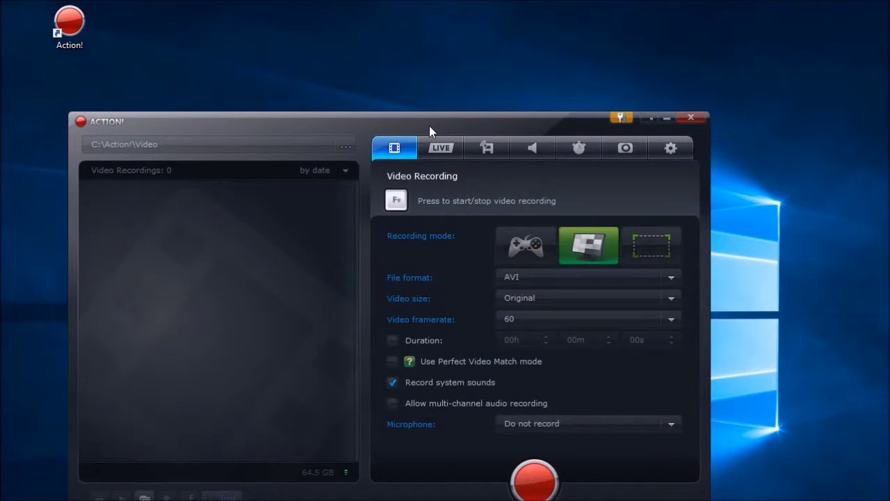
- Move the Action! window and keep AVI as the video file format
left_click_drag(429, 126, 466, 52)
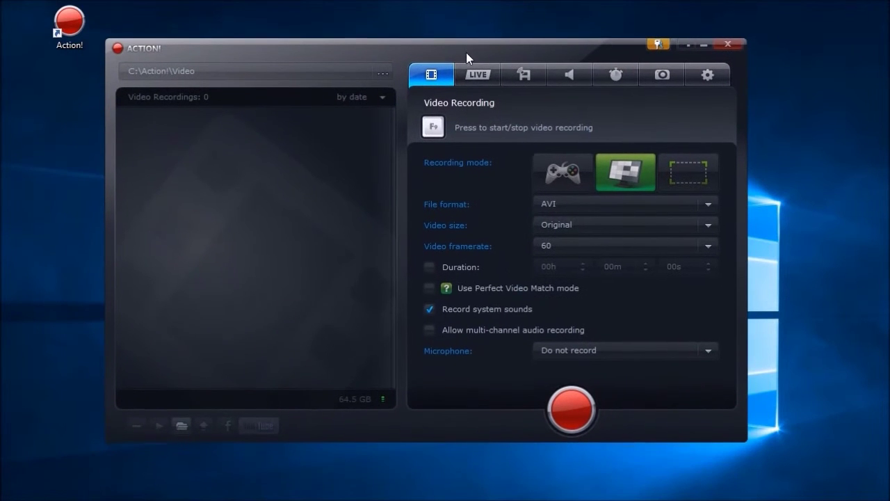
left_click(706, 205)
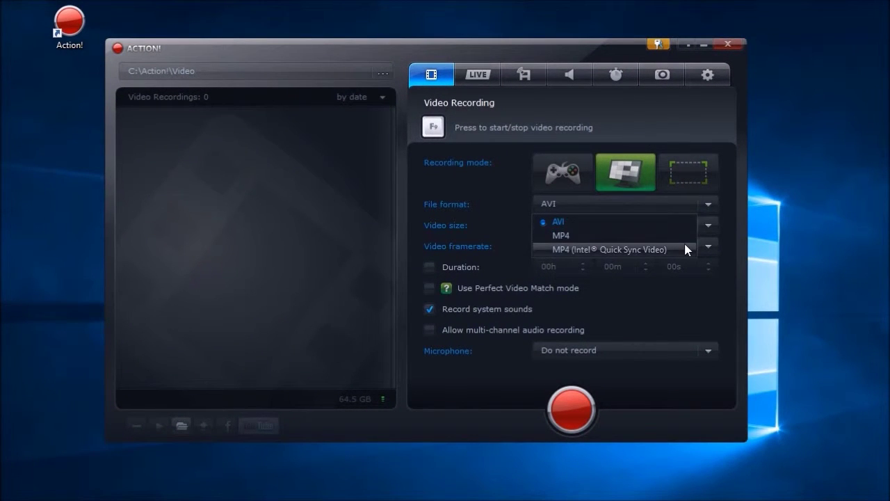
left_click(729, 206)
- Review the microphone choices, keep WAV as audio output format, then view General hotkey settings
left_click(569, 75)
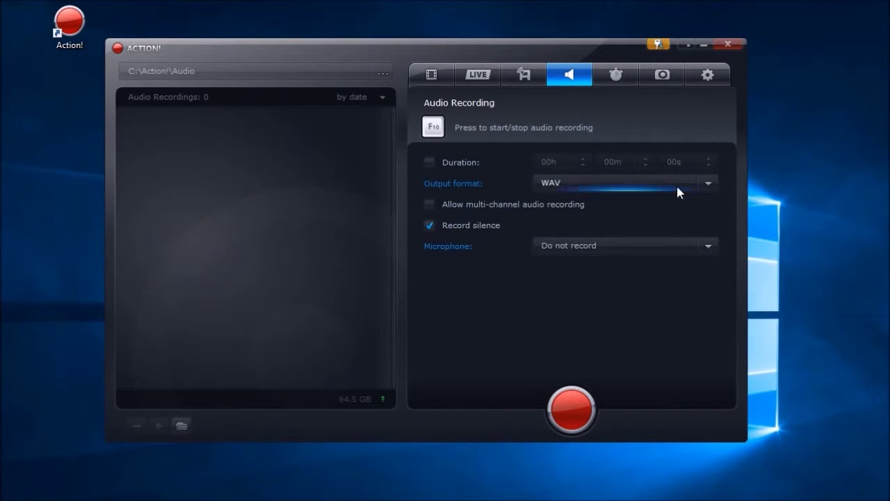
left_click(656, 242)
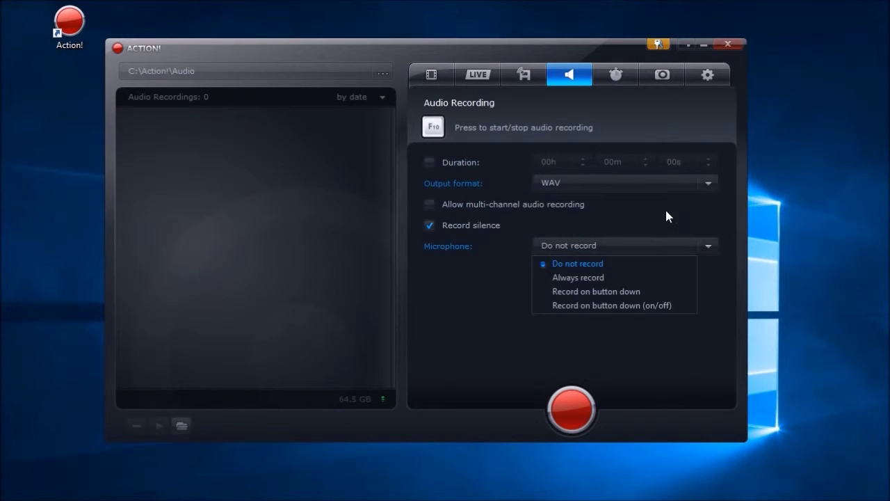
left_click(666, 216)
left_click(684, 182)
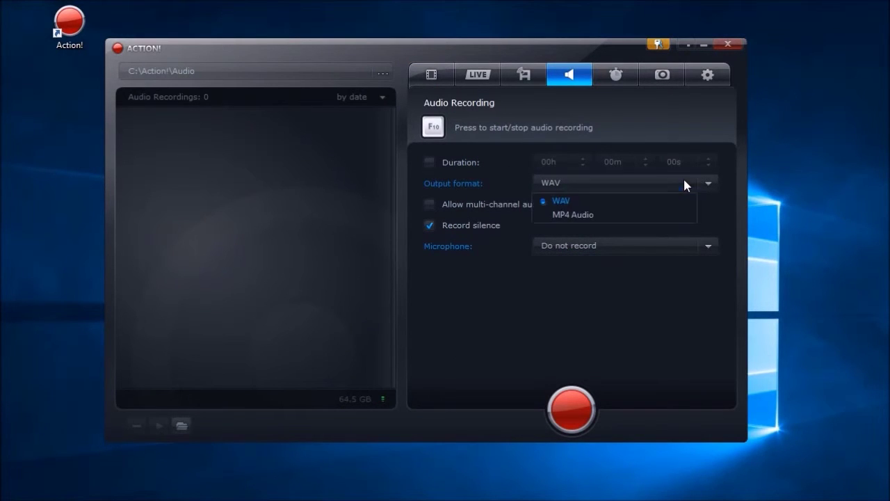
left_click(724, 204)
left_click(706, 76)
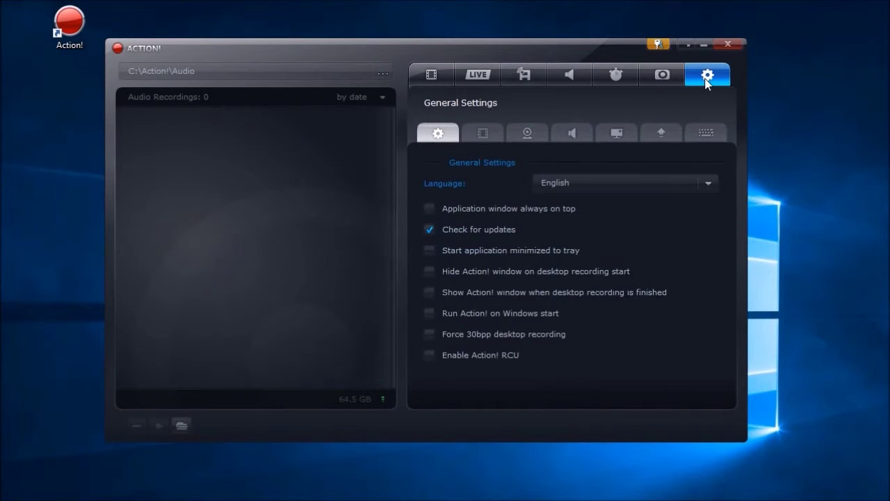
left_click(710, 139)
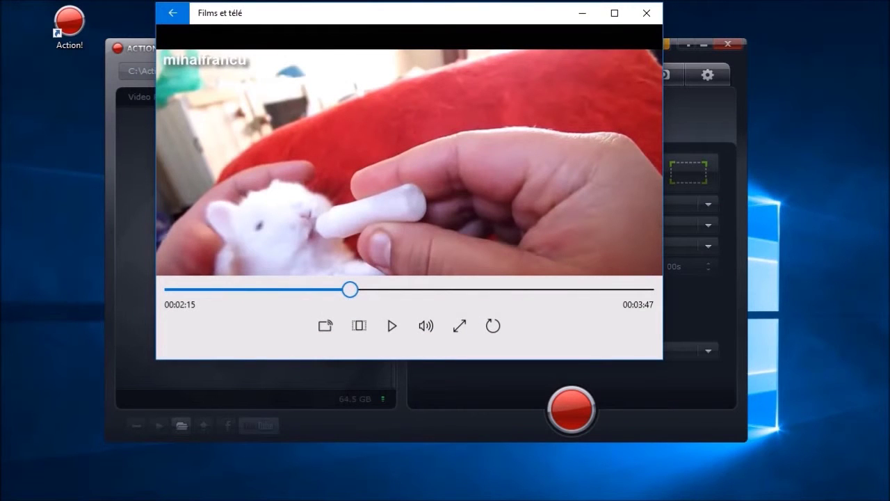
- Frame the player's video with a 717x347 Action! screen region and start recording it
left_click(464, 423)
left_click(686, 174)
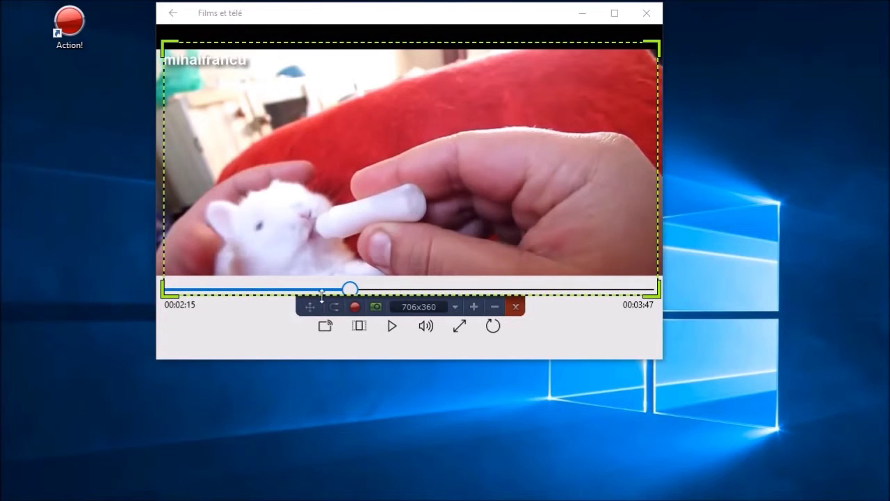
left_click_drag(313, 309, 310, 305)
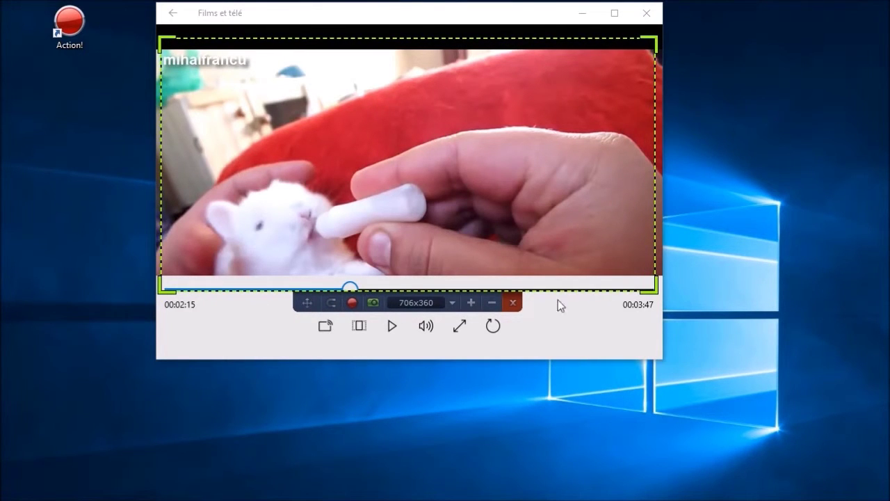
left_click_drag(657, 39, 662, 45)
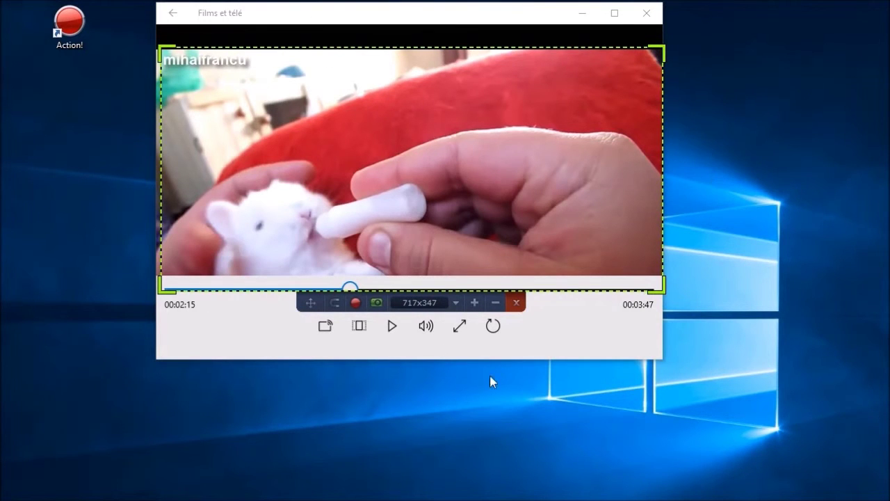
left_click(355, 302)
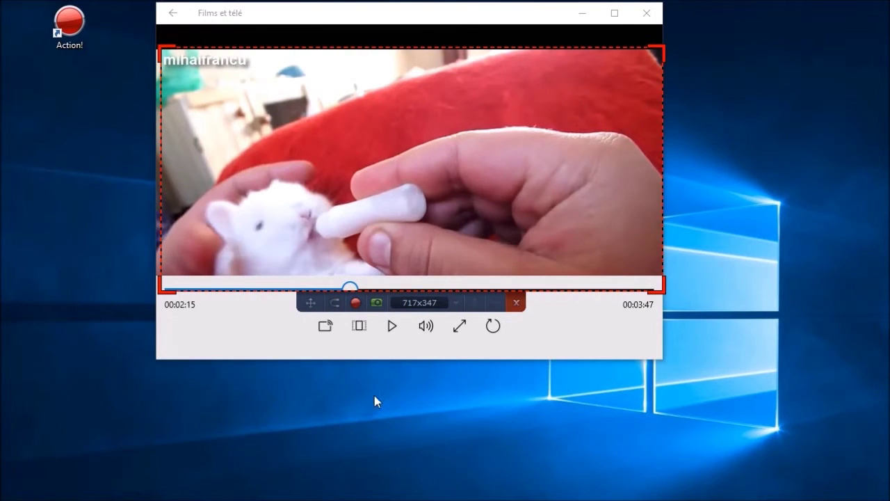
- Play the bunny video while recording, stop the region recording, and close Films et TV
left_click(393, 335)
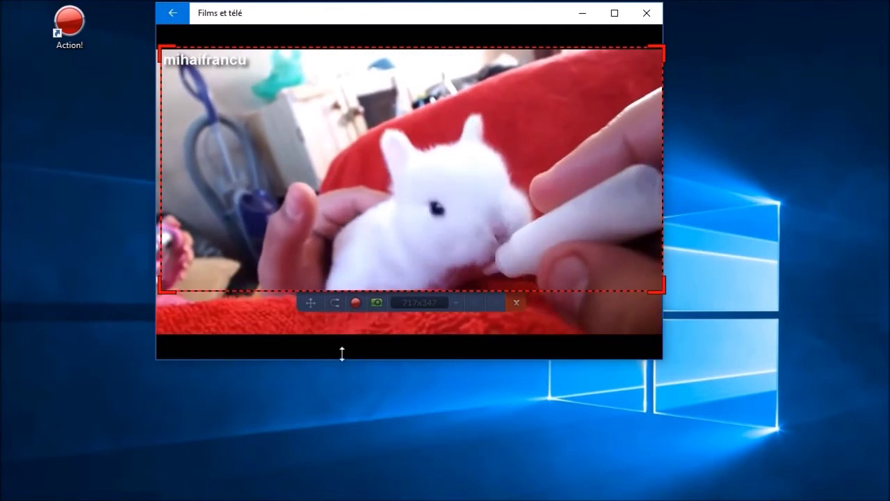
left_click(356, 303)
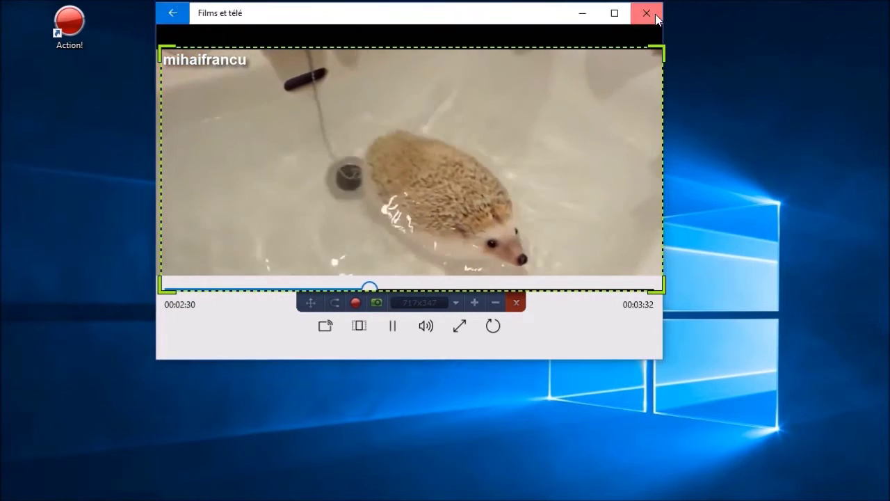
left_click(653, 14)
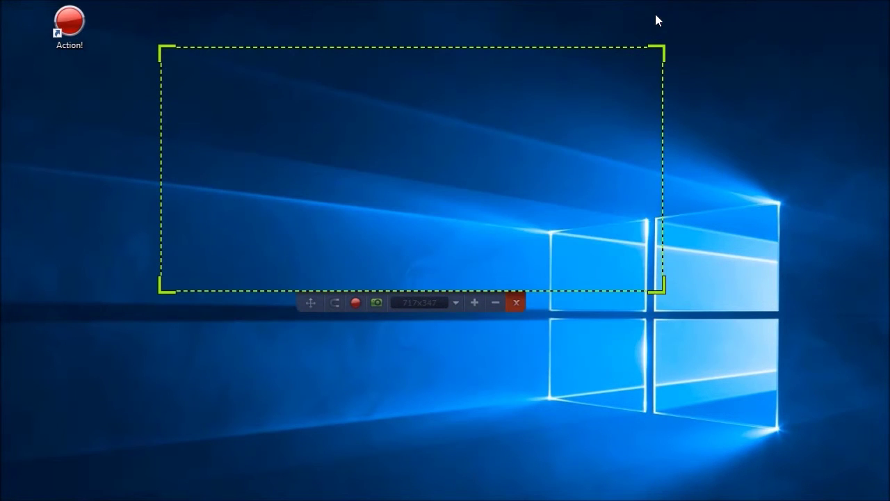
- Dismiss the region frame, play the new 14-second recording skipping to 0:07, then close playback
left_click(516, 303)
left_click(196, 142)
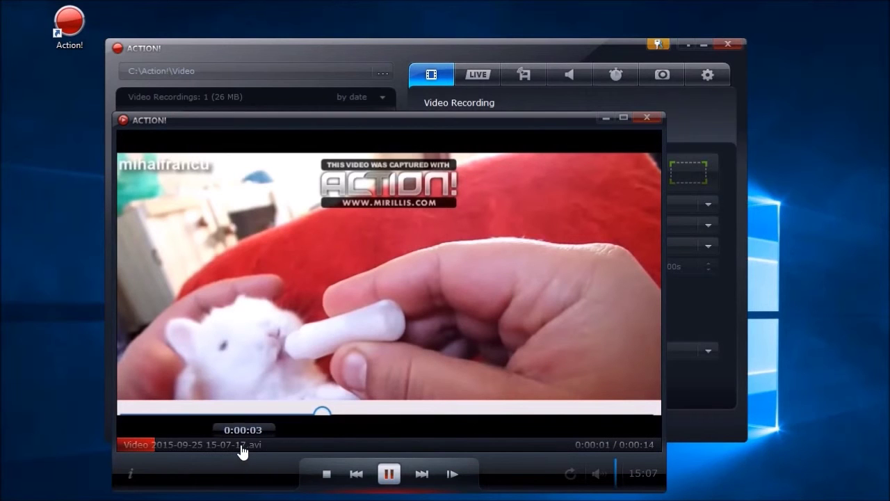
left_click(361, 447)
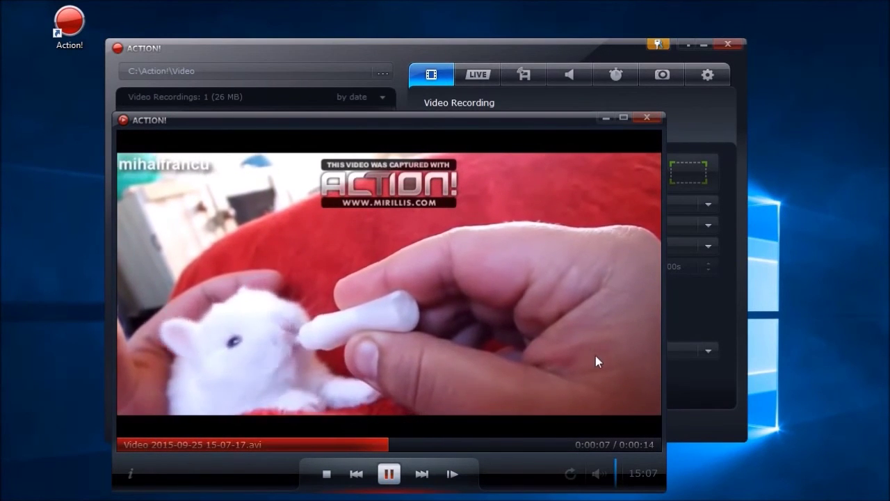
left_click(647, 117)
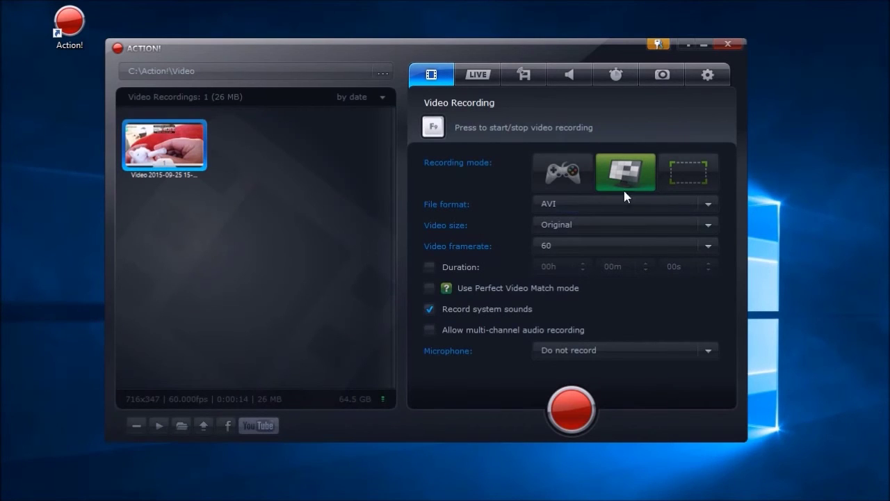